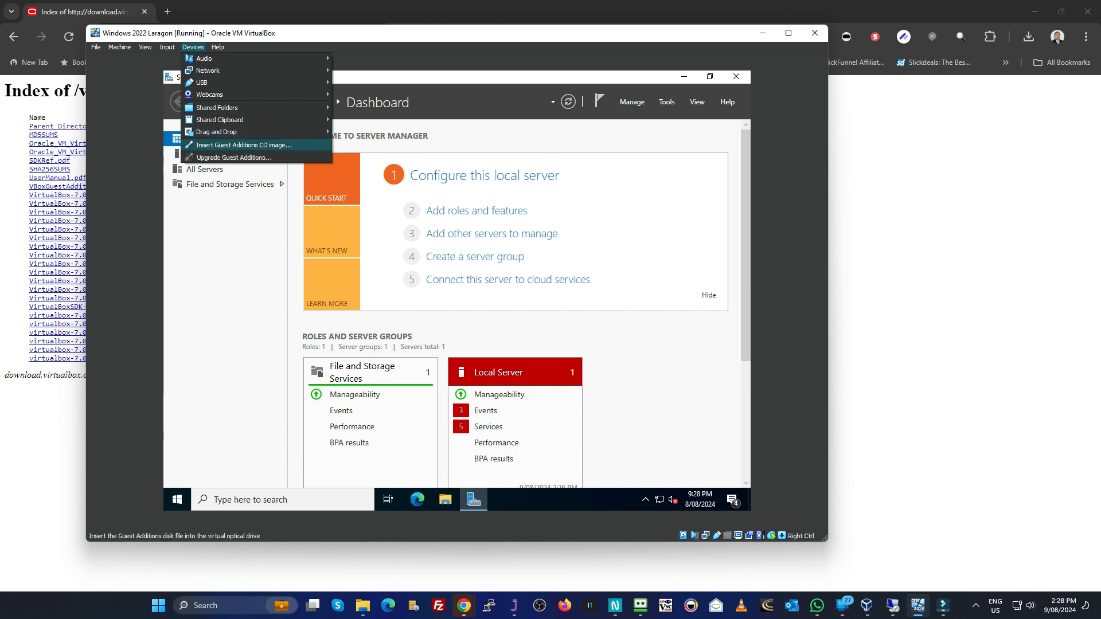
Step: Try to insert the Guest Additions CD image and check the installed VirtualBox version in the About information
{"action": "left_click", "coordinate": [243, 145]}
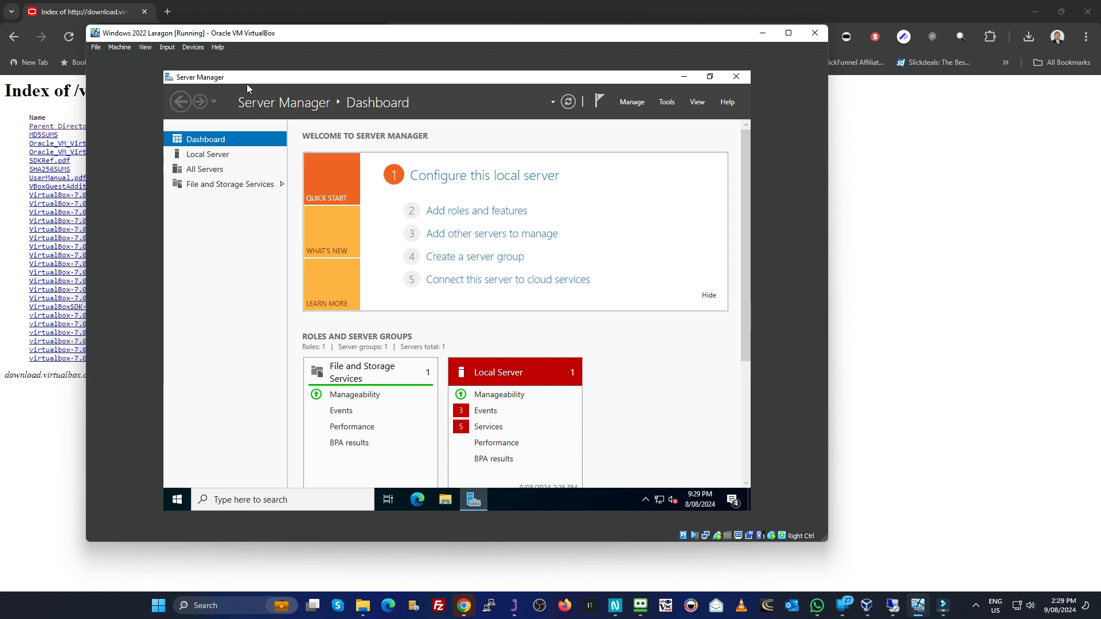
{"action": "left_click", "coordinate": [218, 48]}
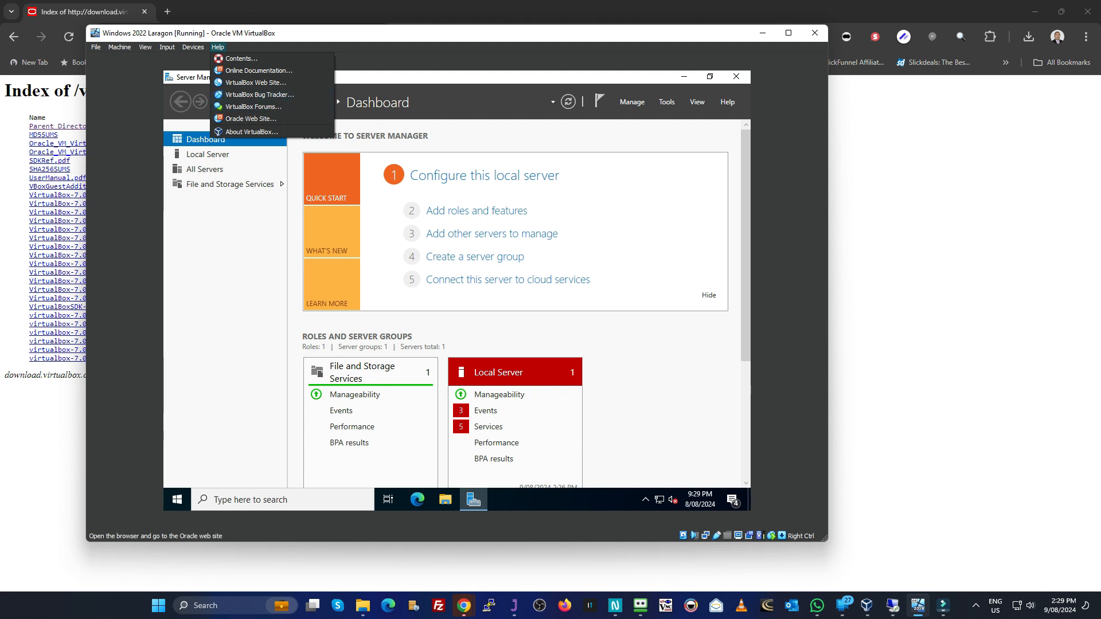
{"action": "left_click", "coordinate": [248, 132]}
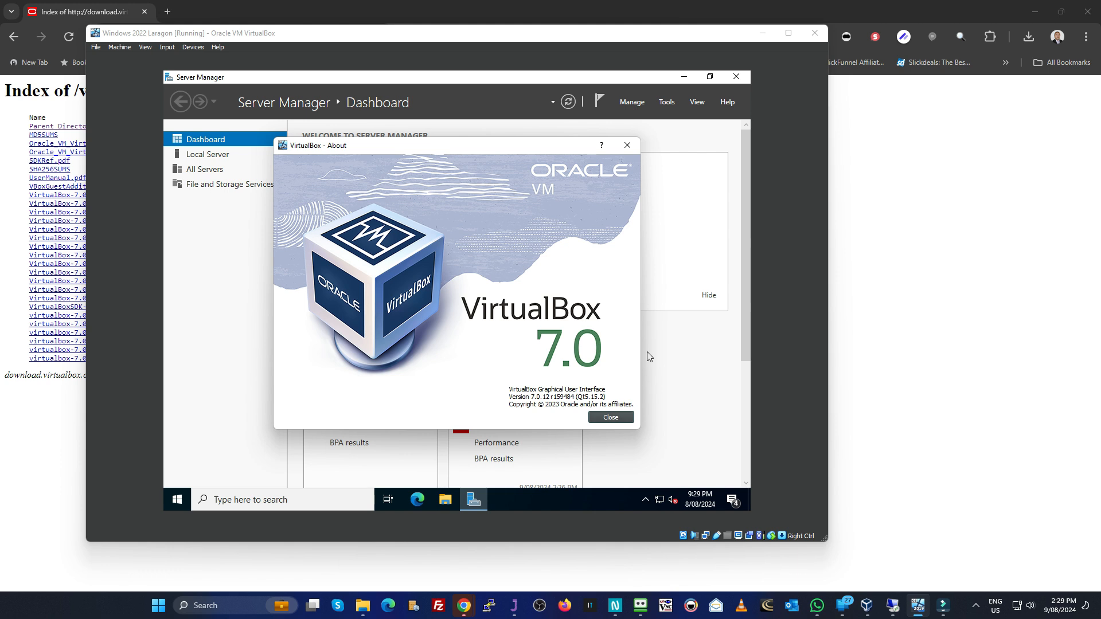
{"action": "key", "text": "Return"}
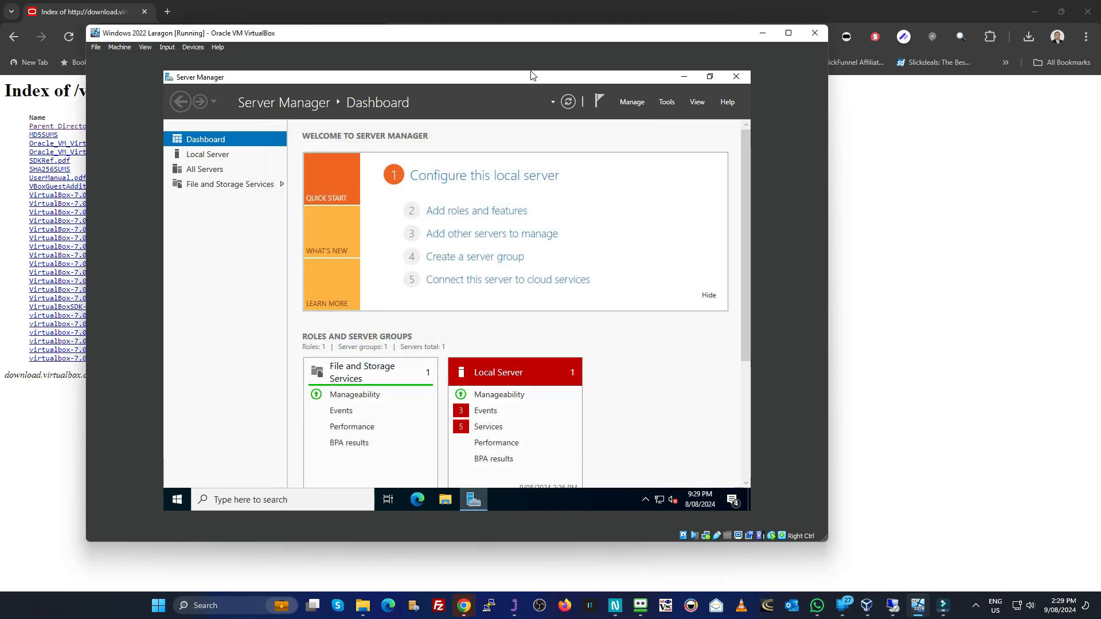
{"action": "left_click_drag", "start_coordinate": [532, 75], "coordinate": [632, 106]}
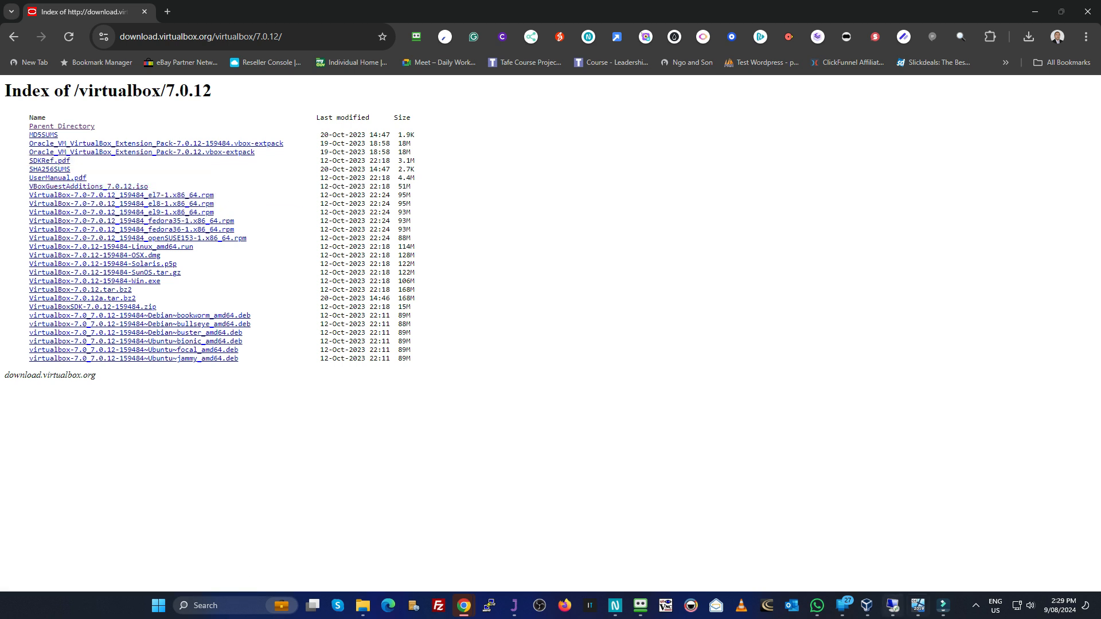
Step: Shut down the Windows 2022 Laragon virtual machine from within Windows, giving Other (Unplanned) as the reason
{"action": "left_click", "coordinate": [917, 606]}
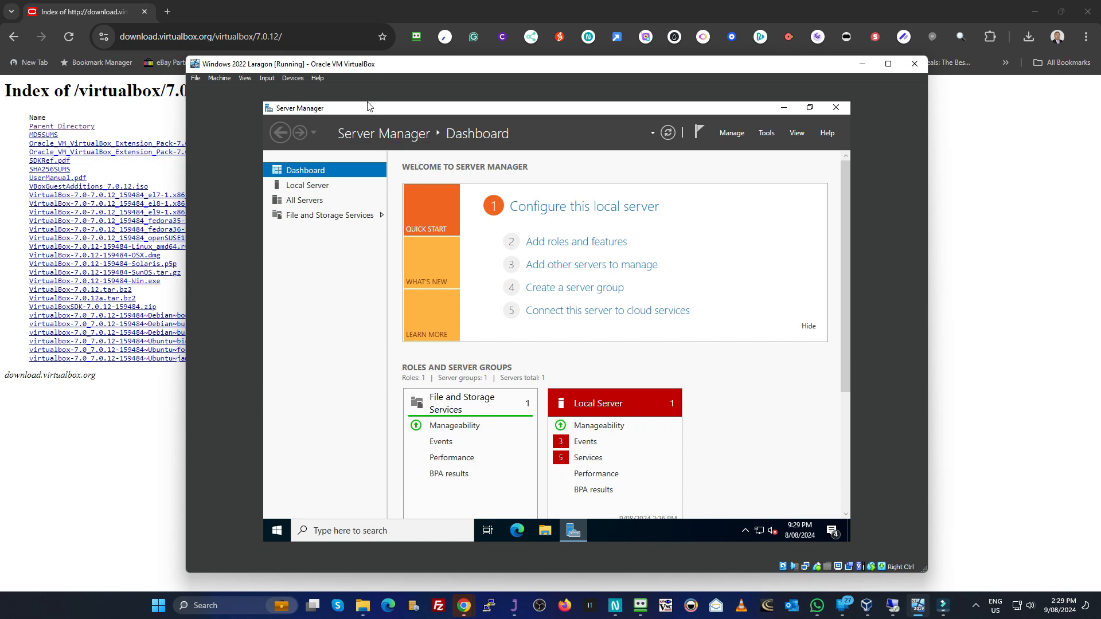
{"action": "left_click", "coordinate": [195, 78]}
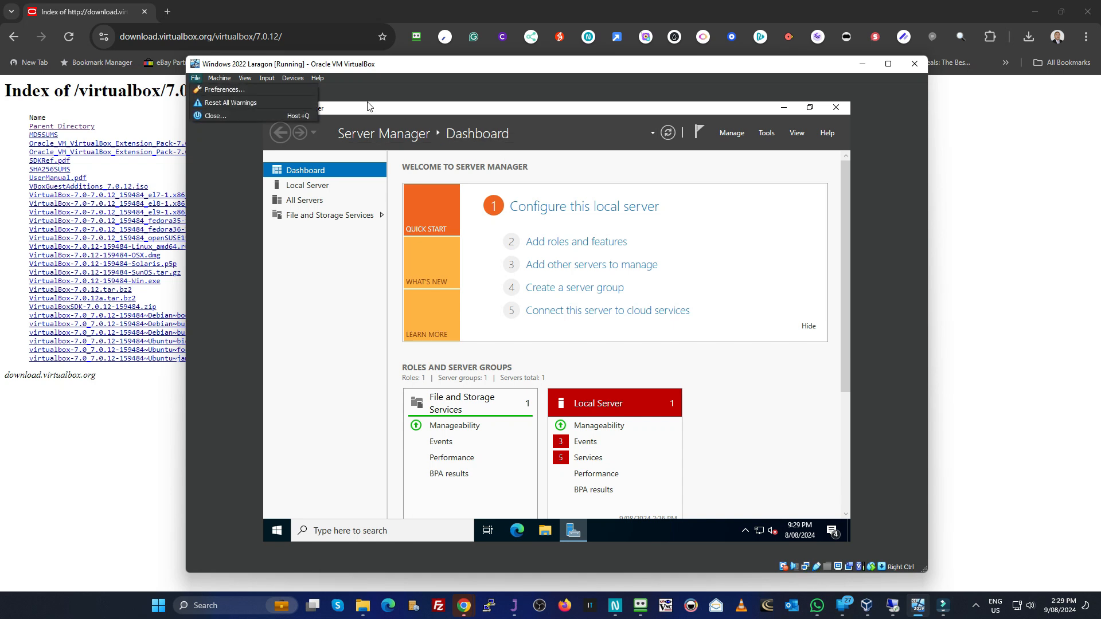
{"action": "key", "text": "Escape"}
{"action": "left_click", "coordinate": [277, 530]}
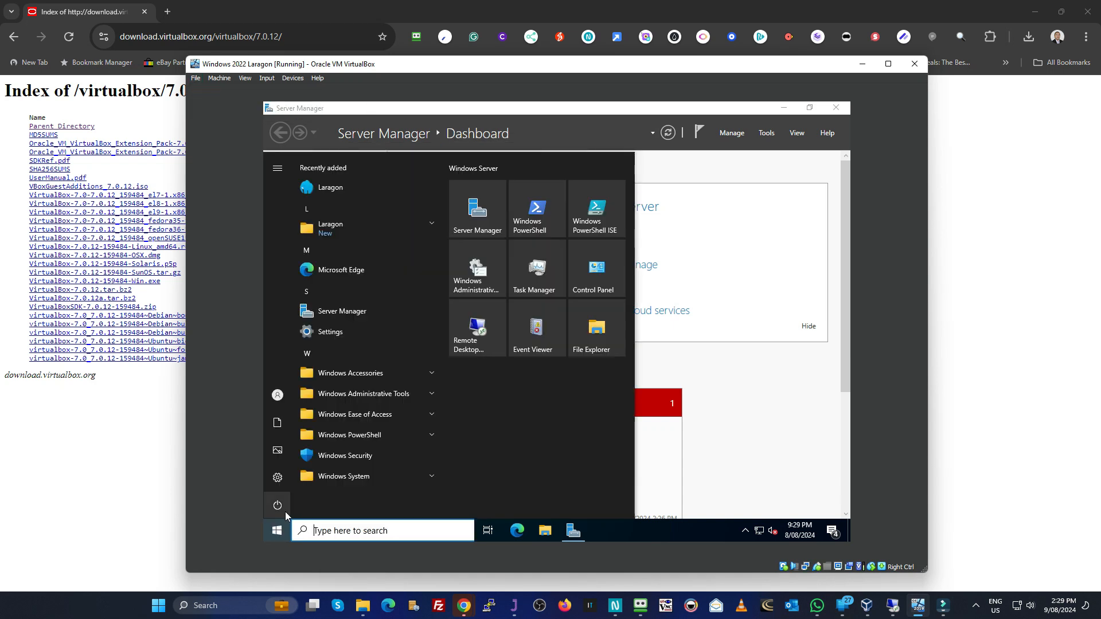
{"action": "left_click", "coordinate": [285, 511]}
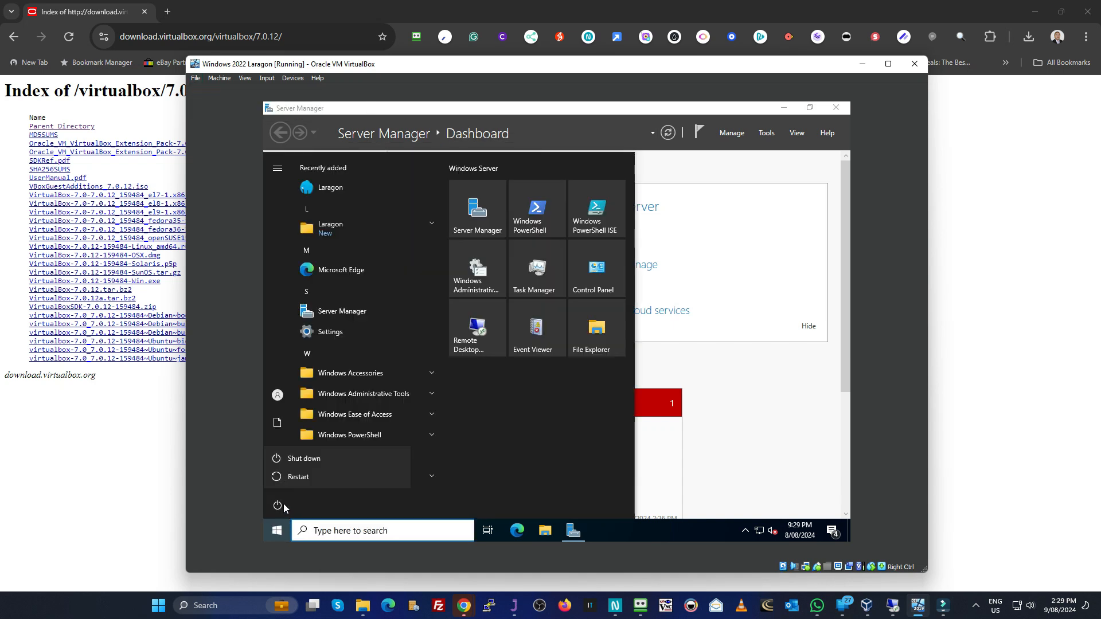
{"action": "left_click", "coordinate": [301, 459]}
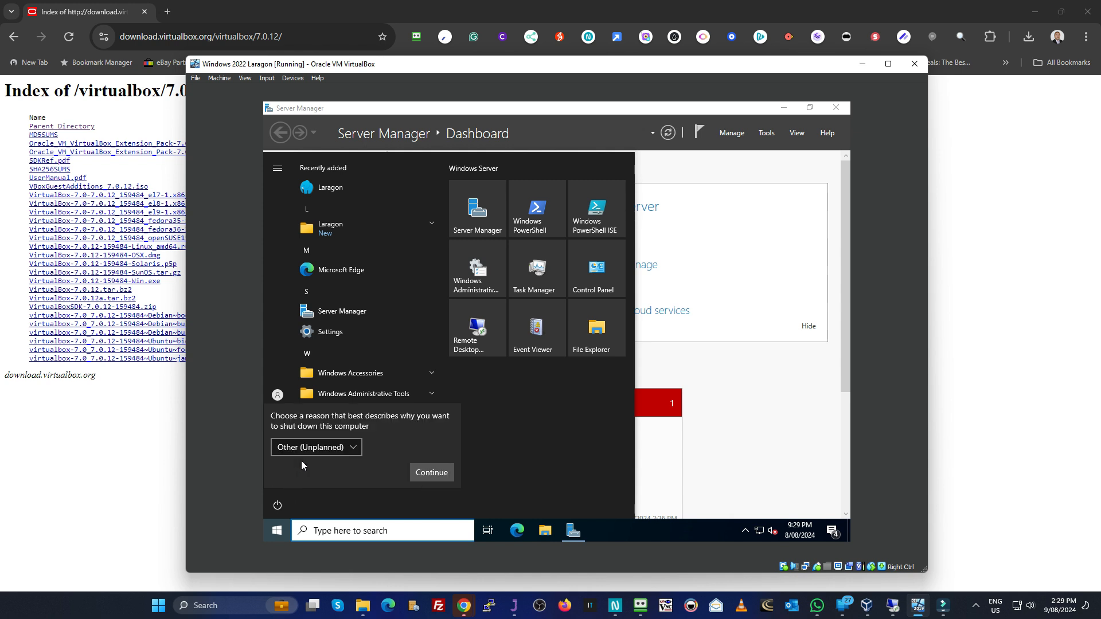
{"action": "left_click", "coordinate": [446, 478]}
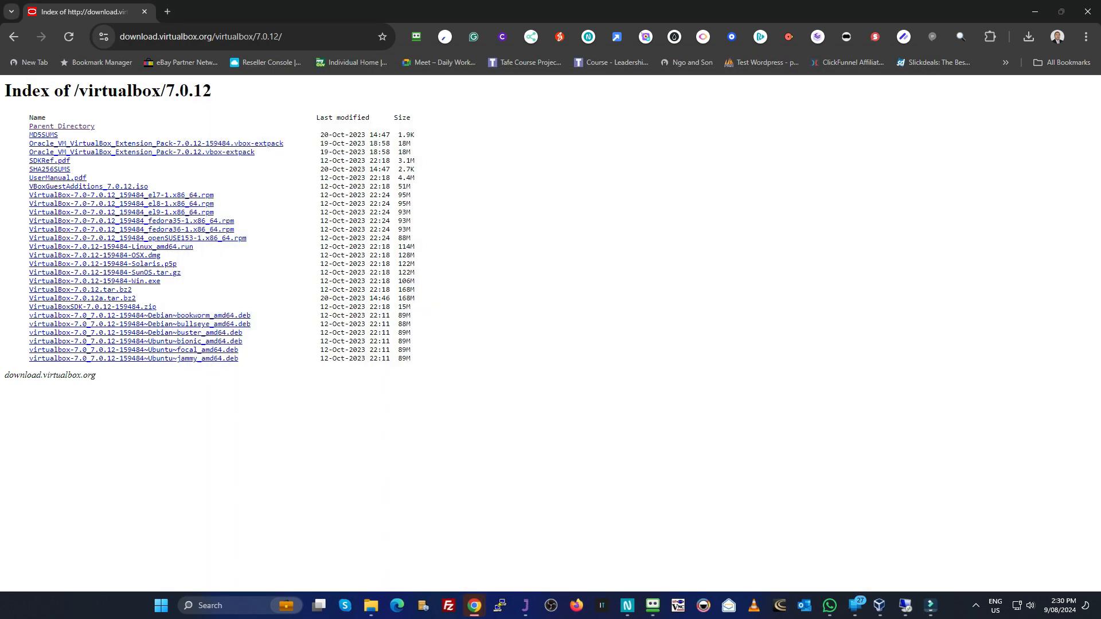
Step: Open the storage settings of the Windows 2022 Laragon machine and start adding an optical drive to its SATA controller
{"action": "left_click", "coordinate": [879, 606]}
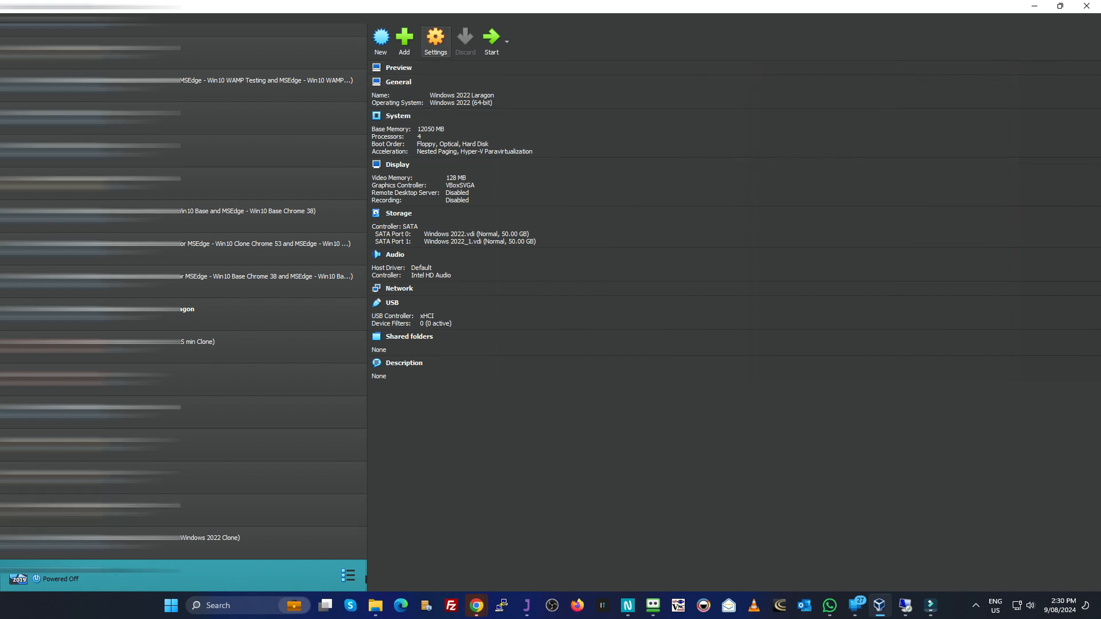
{"action": "left_click", "coordinate": [436, 40]}
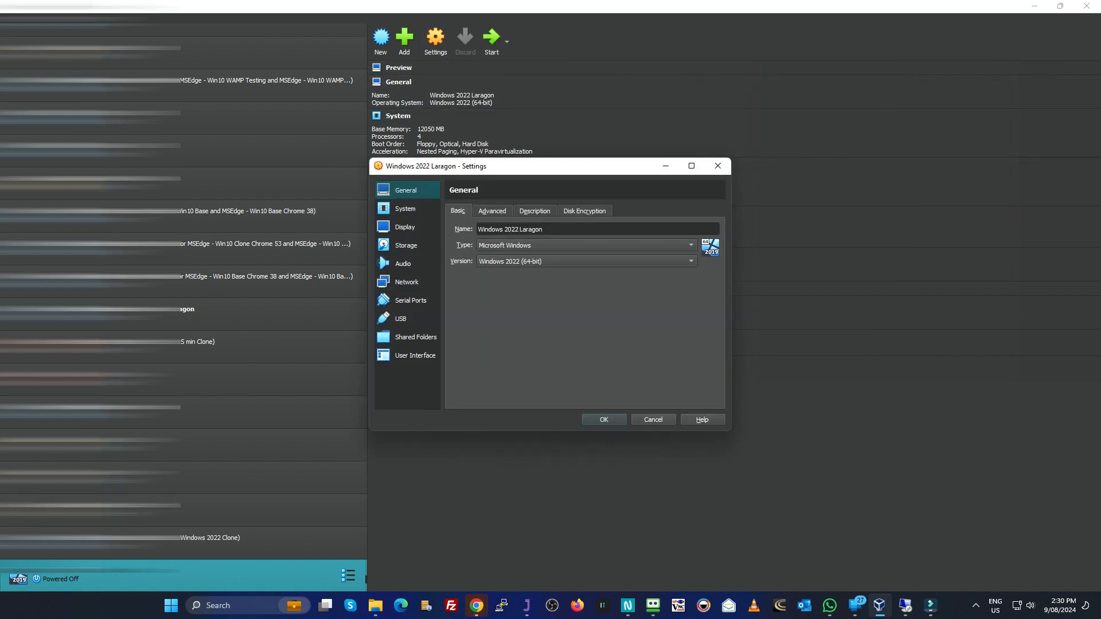
{"action": "left_click", "coordinate": [406, 245]}
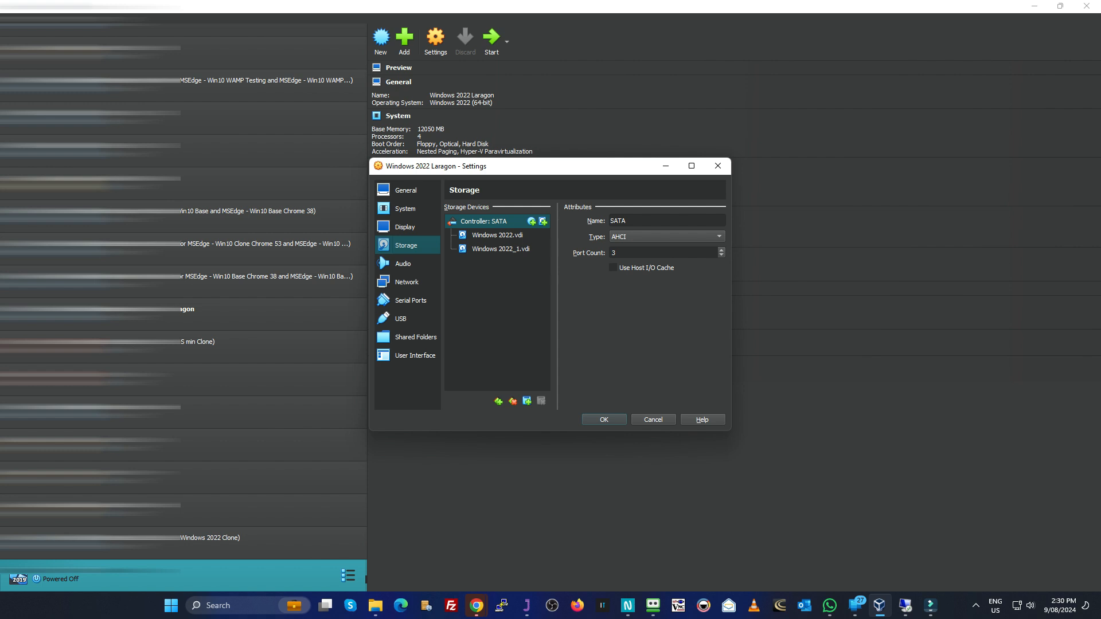
{"action": "left_click", "coordinate": [532, 221]}
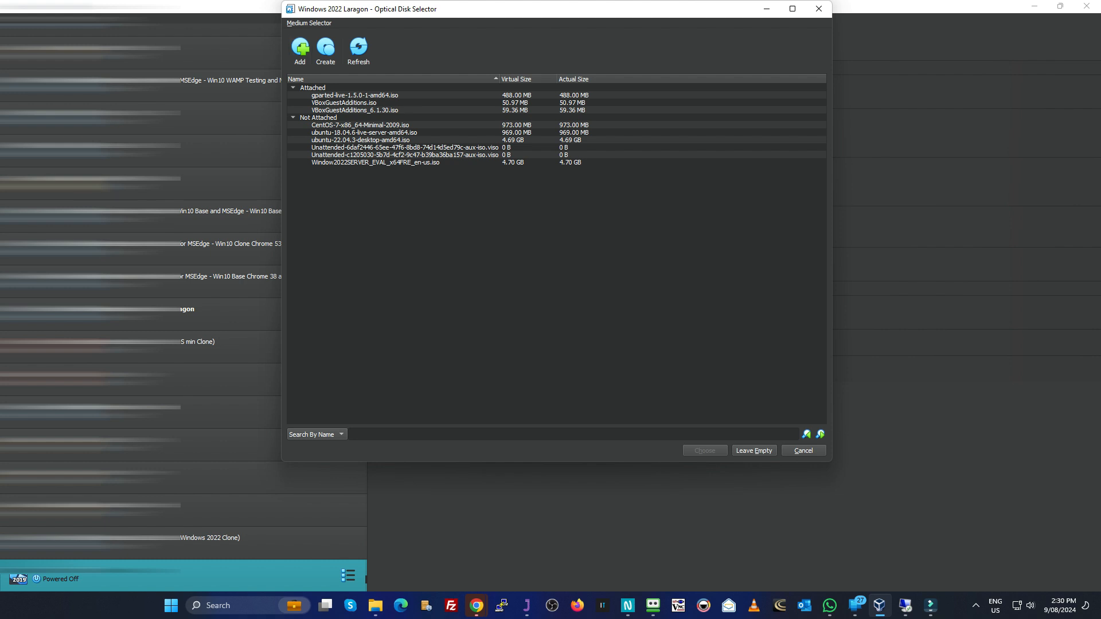
{"action": "left_click", "coordinate": [330, 110]}
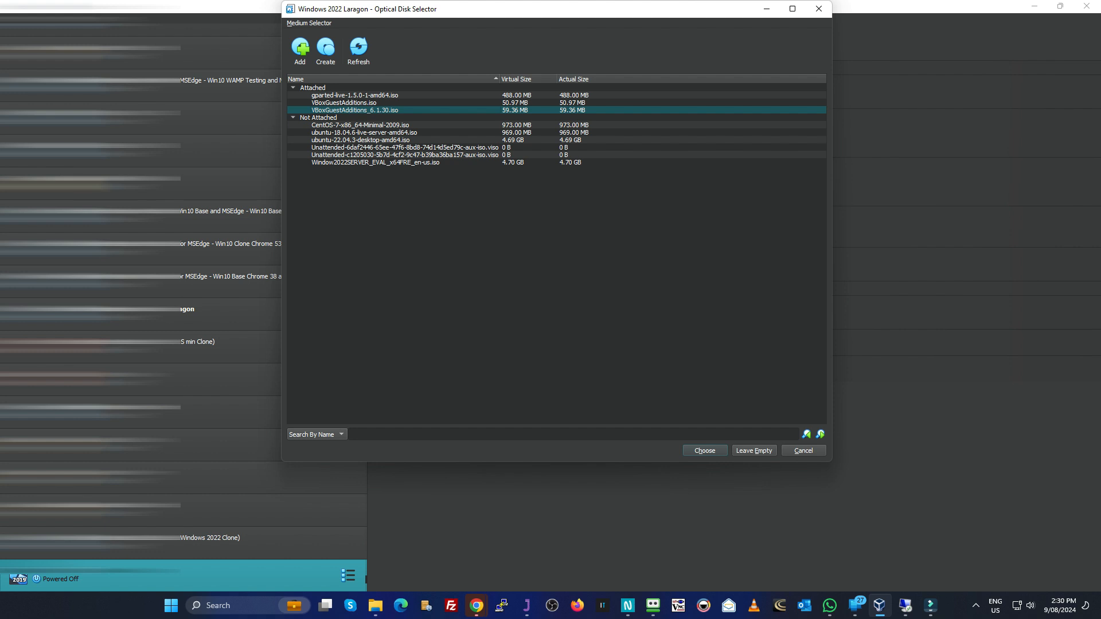
{"action": "left_click", "coordinate": [338, 102]}
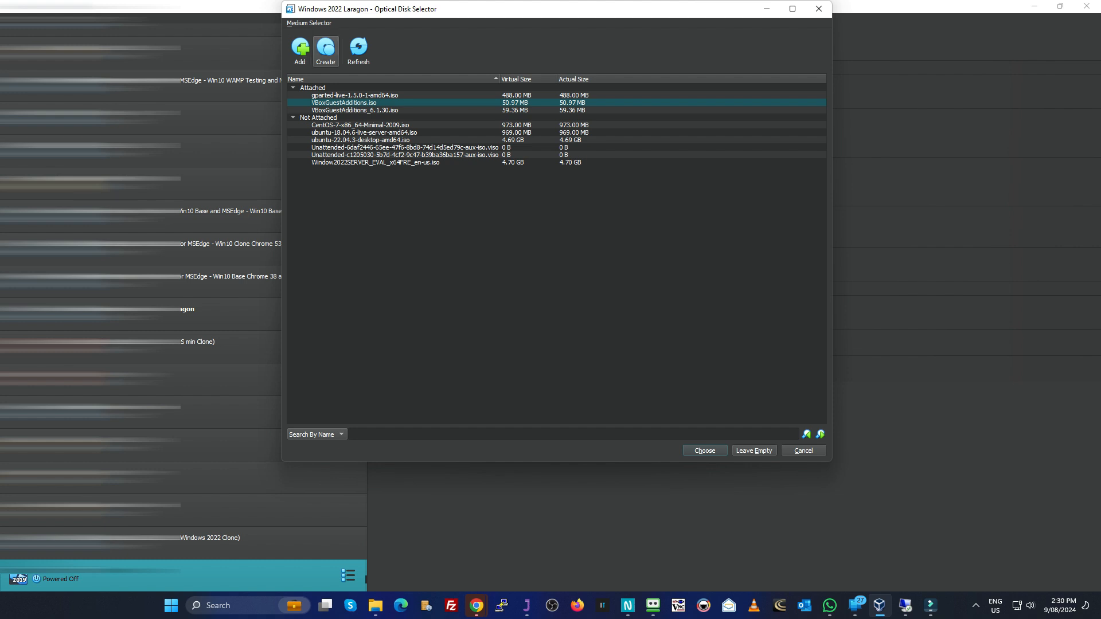
Step: Add VBoxGuestAdditions_7.0.12.iso from the Virtual Box folder on Data (D:) to the available optical disks
{"action": "left_click", "coordinate": [300, 47]}
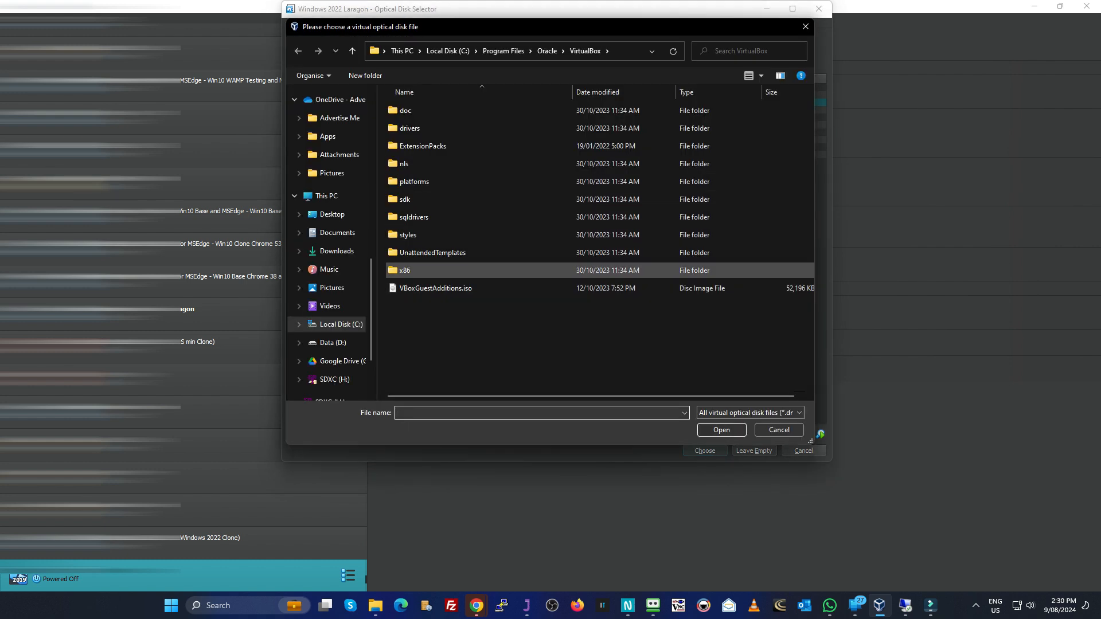
{"action": "scroll", "coordinate": [330, 229], "scroll_direction": "down", "scroll_amount": 2}
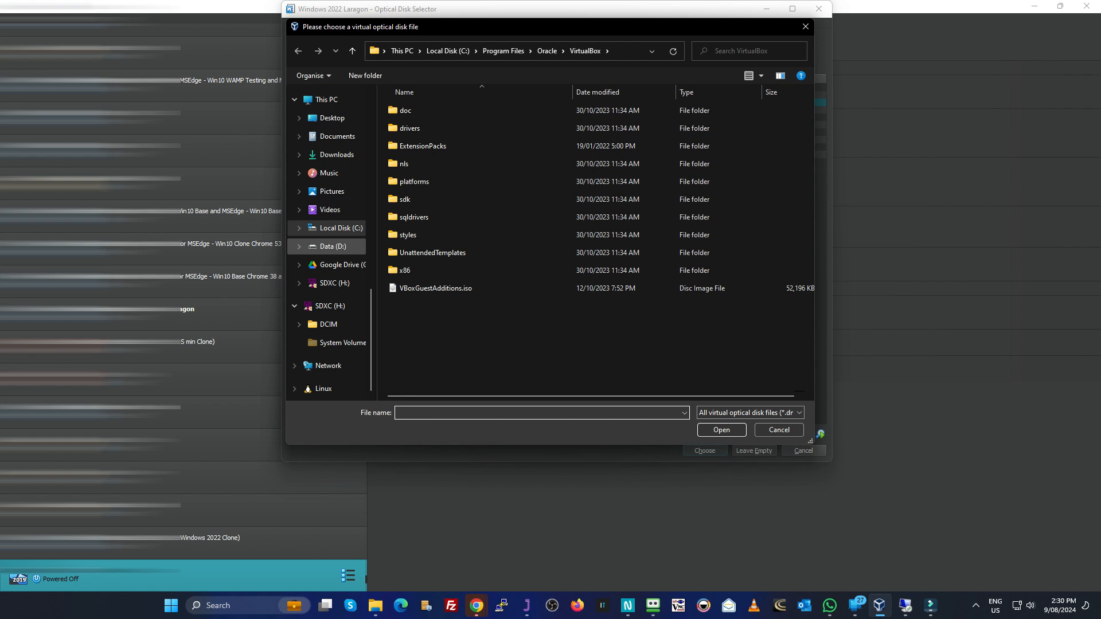
{"action": "left_click", "coordinate": [332, 246]}
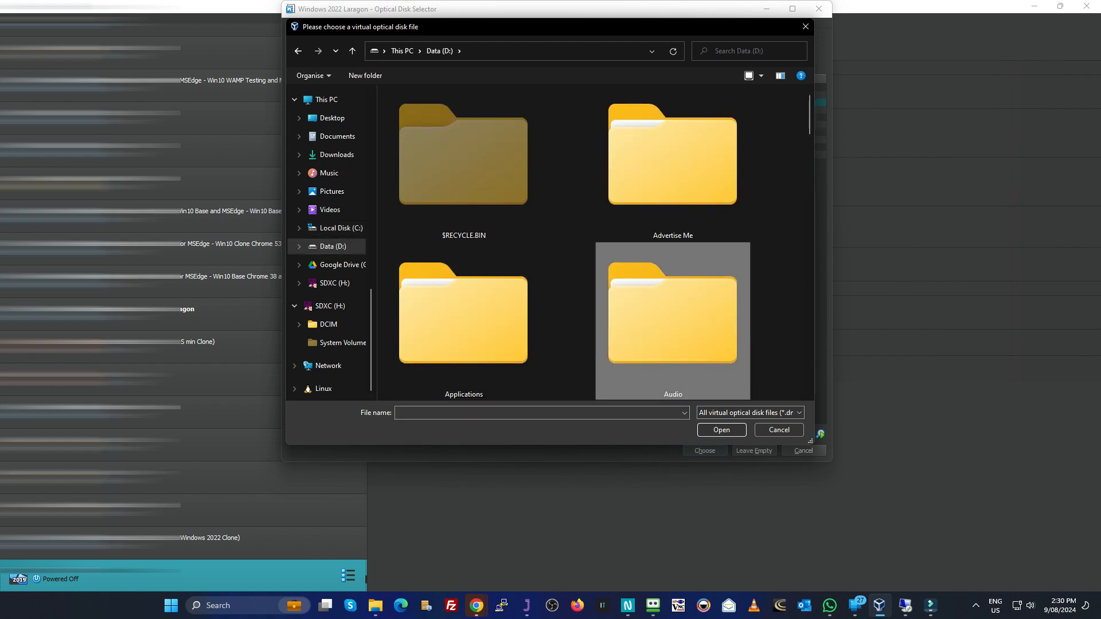
{"action": "scroll", "coordinate": [672, 315], "scroll_direction": "down", "scroll_amount": 10}
{"action": "double_click", "coordinate": [463, 167]}
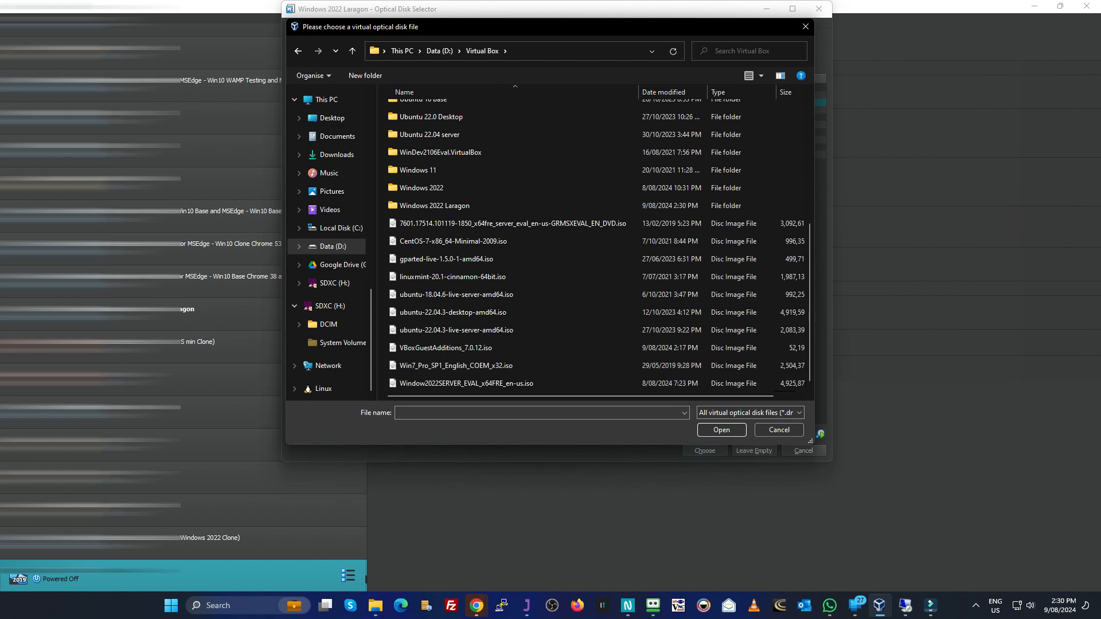
{"action": "left_click", "coordinate": [464, 348]}
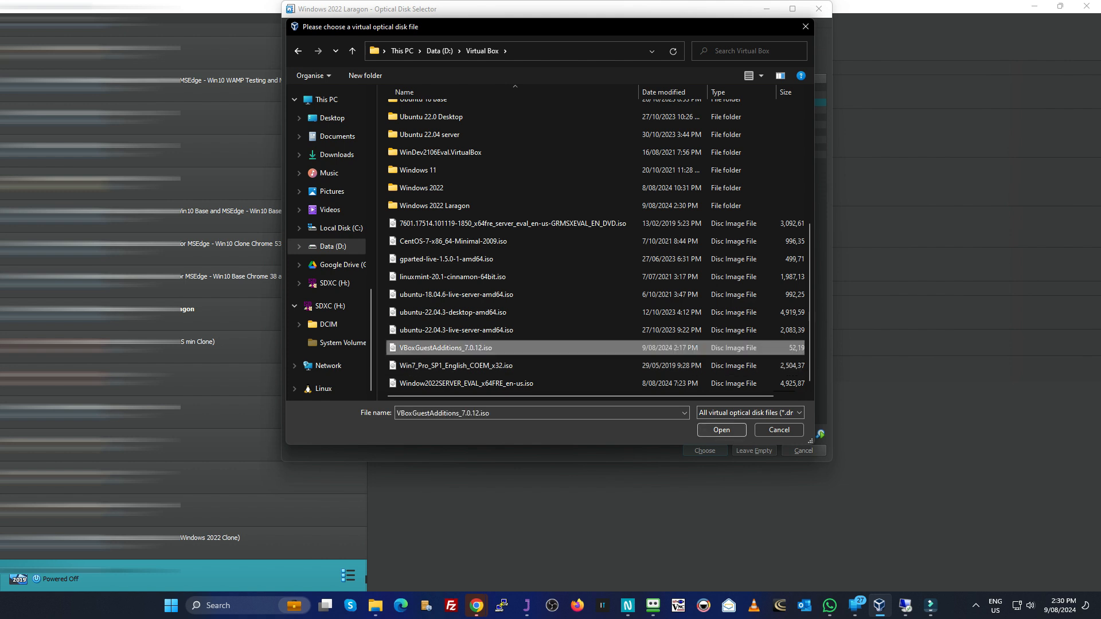
{"action": "left_click", "coordinate": [721, 430]}
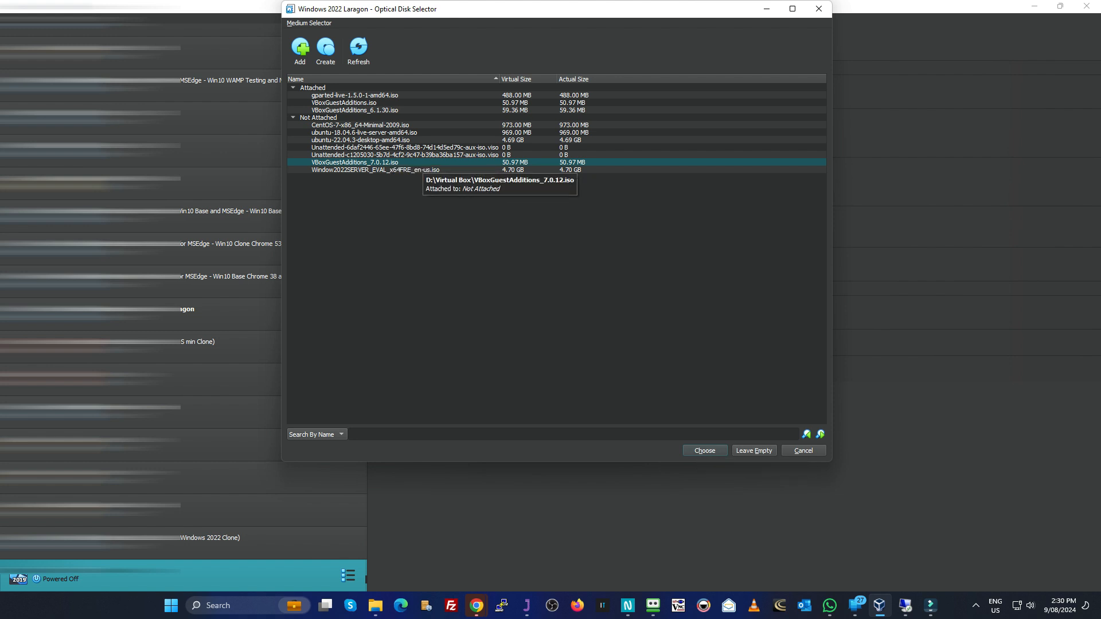
Step: Attach VBoxGuestAdditions_7.0.12.iso to the SATA controller, widen the storage device list and save the machine settings
{"action": "double_click", "coordinate": [421, 163]}
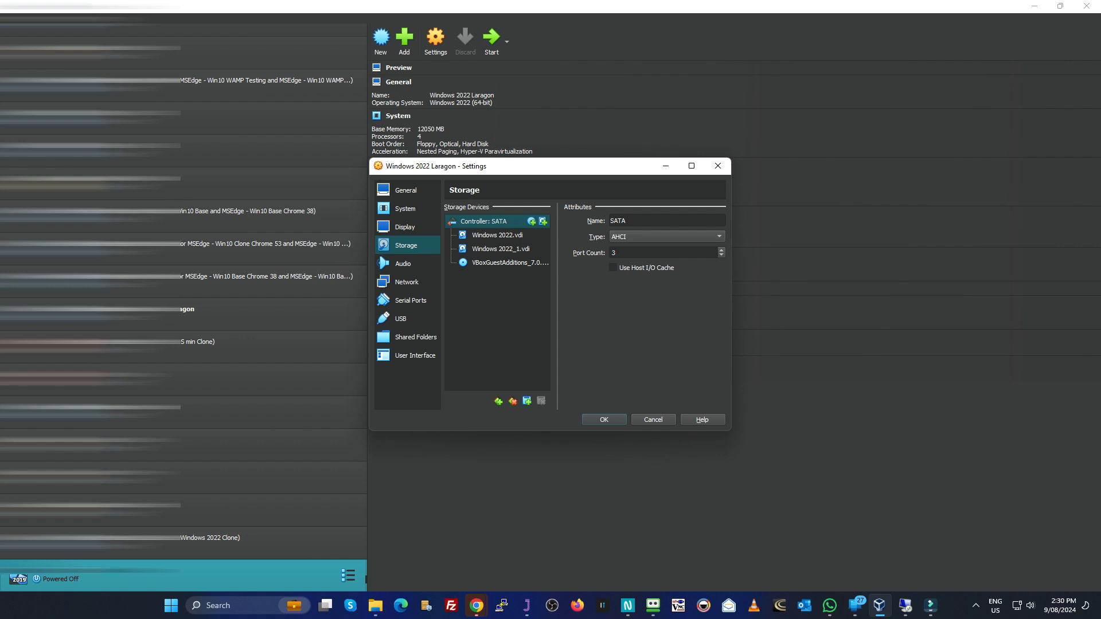
{"action": "left_click_drag", "start_coordinate": [557, 298], "coordinate": [595, 298]}
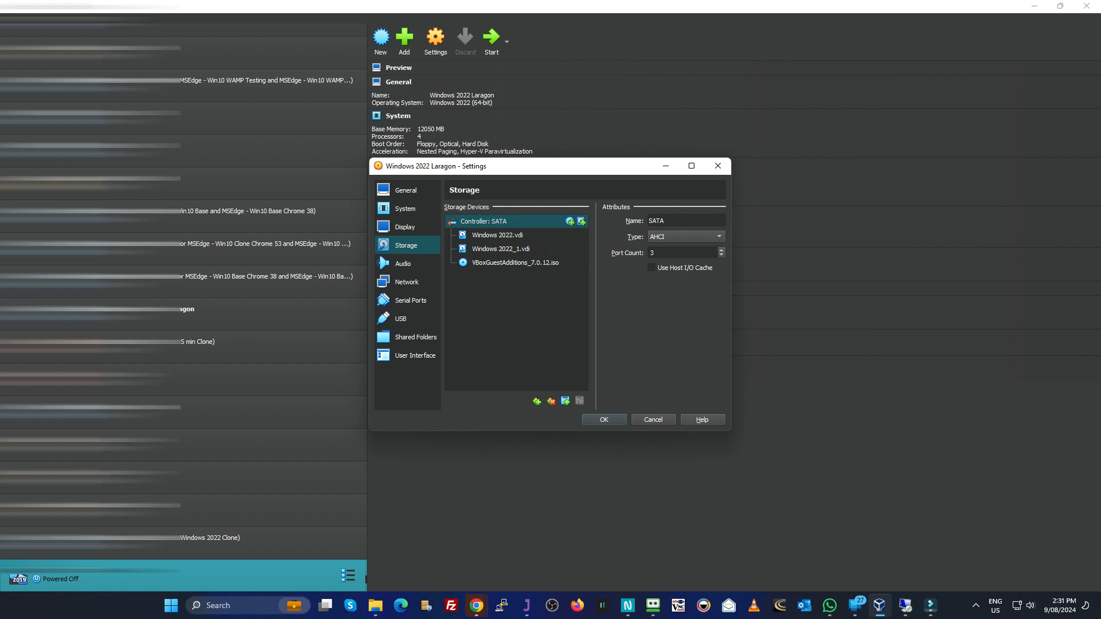
{"action": "key", "text": "Return"}
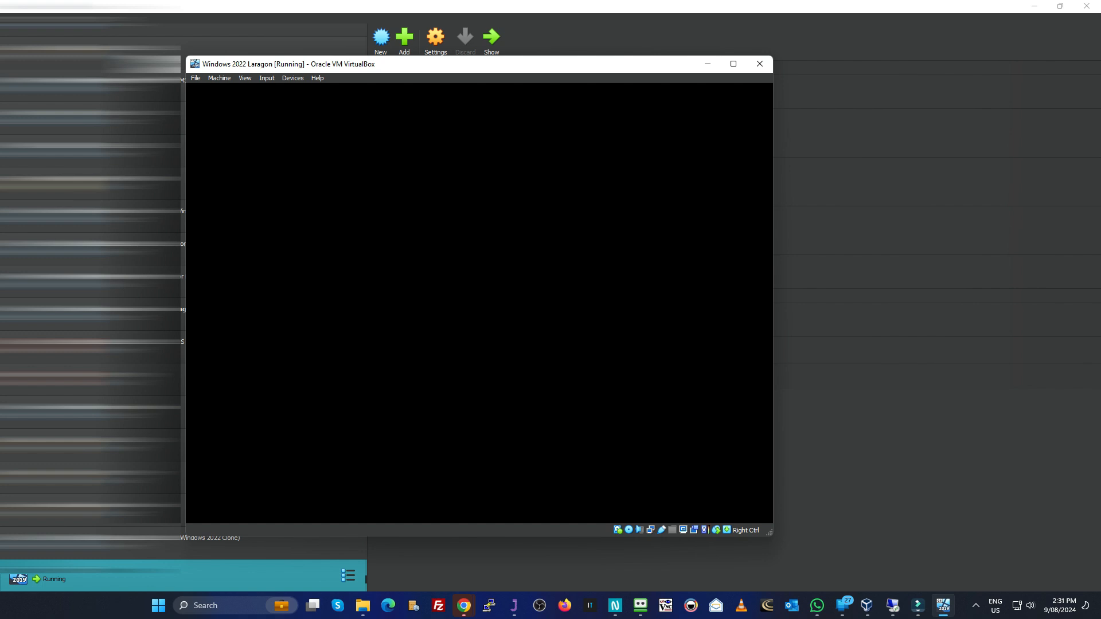
Step: Unlock the running virtual machine and sign in as Administrator with the account password
{"action": "key", "text": "ctrl+alt+Delete"}
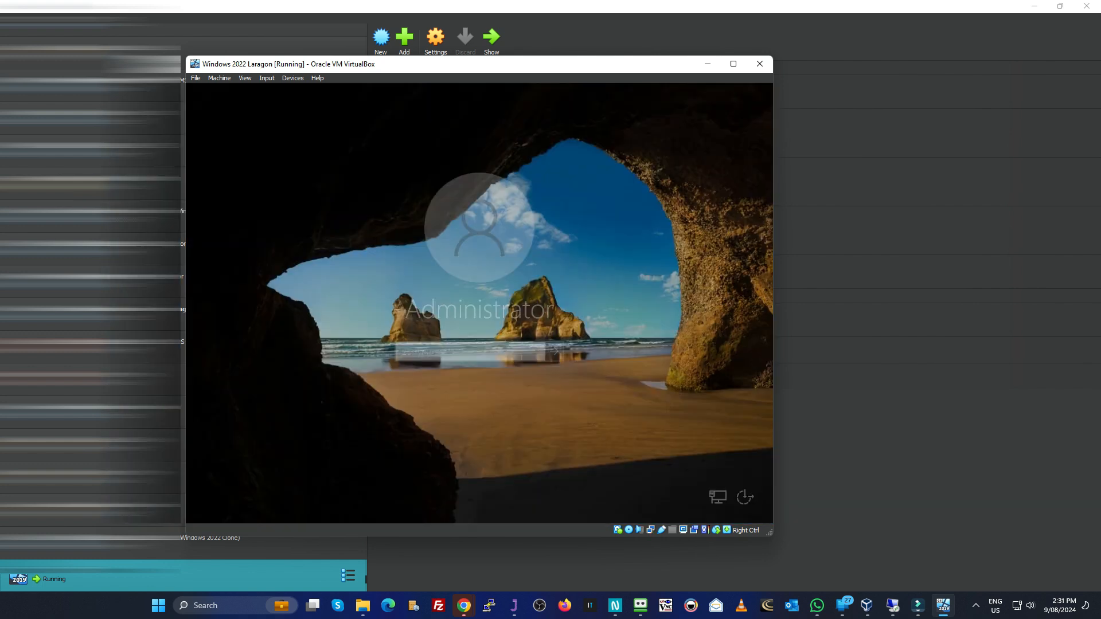
{"action": "type", "text": "************"}
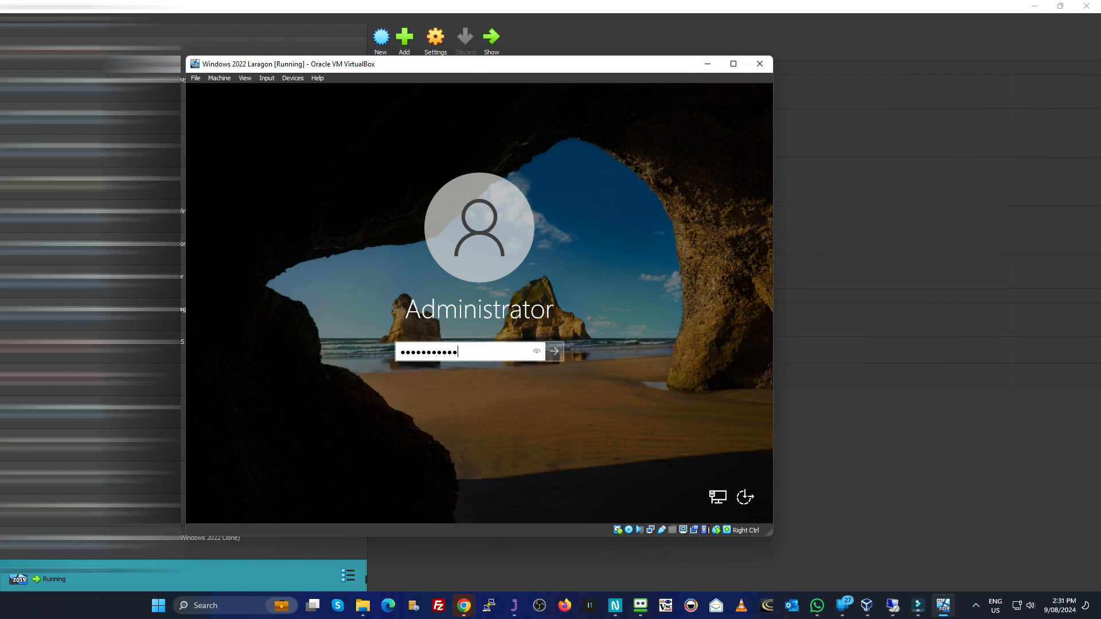
{"action": "key", "text": "Return"}
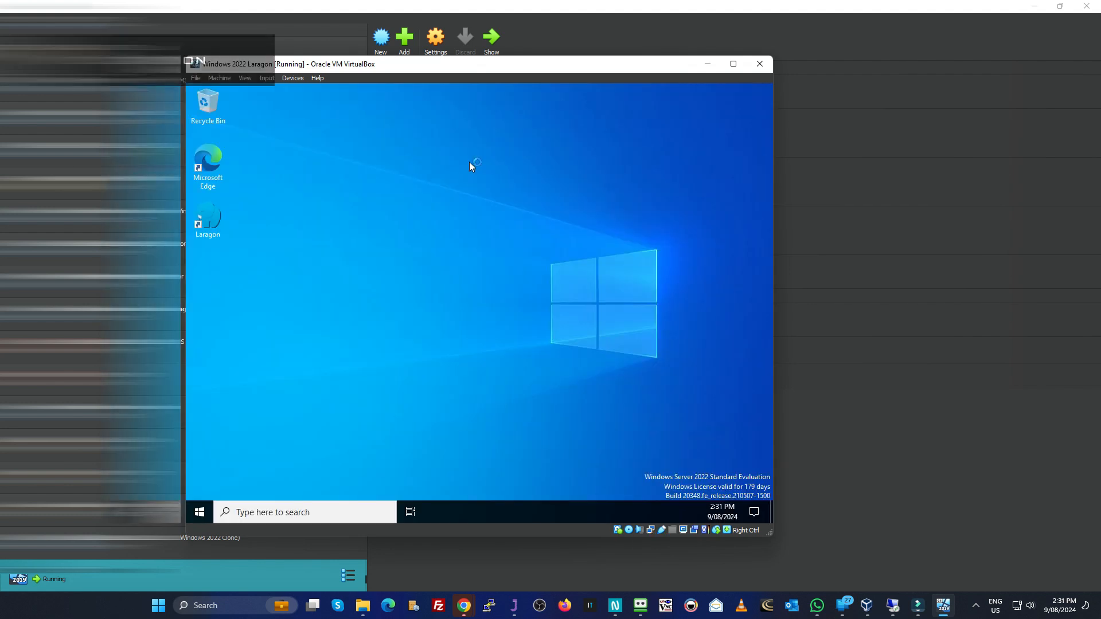
Step: Insert the Guest Additions CD image into the running machine and close Server Manager with its Windows Admin Center notice
{"action": "left_click", "coordinate": [290, 79]}
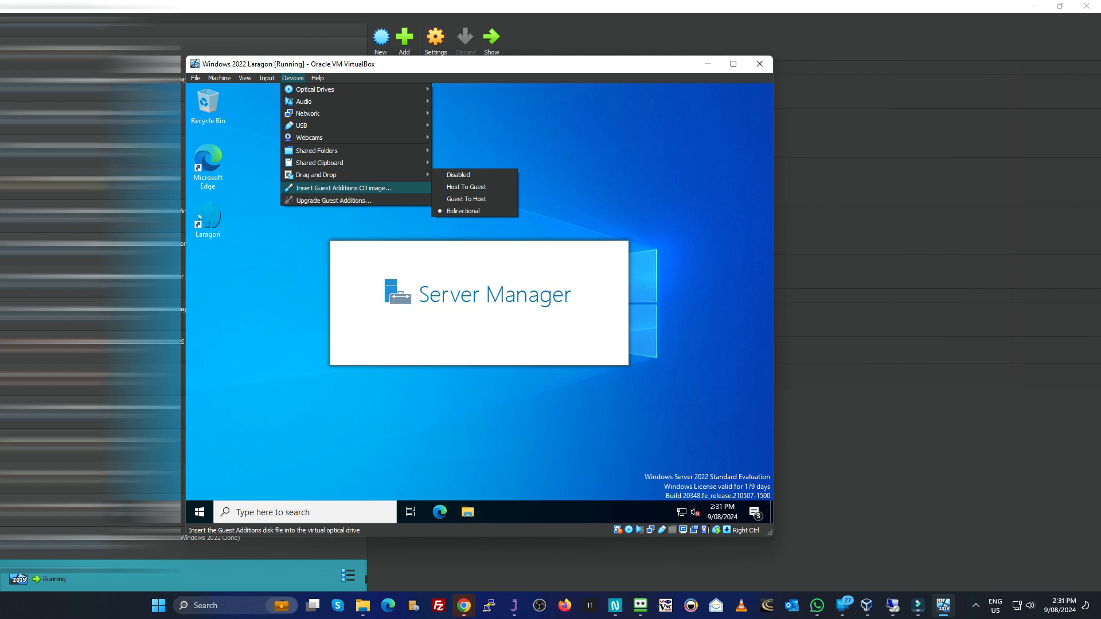
{"action": "left_click", "coordinate": [344, 188]}
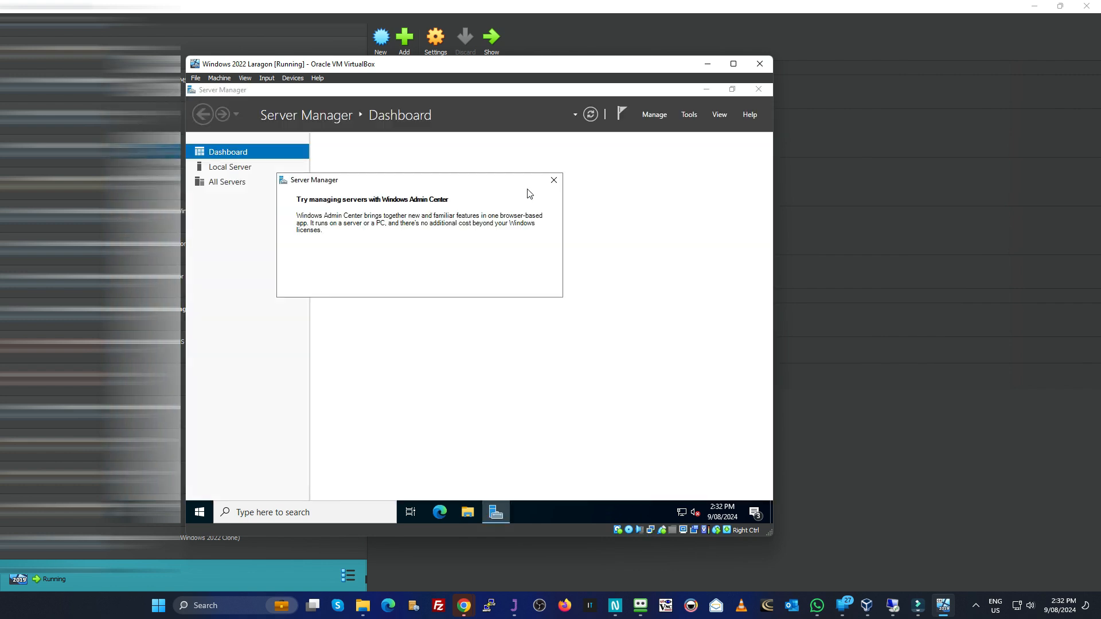
{"action": "left_click", "coordinate": [556, 179]}
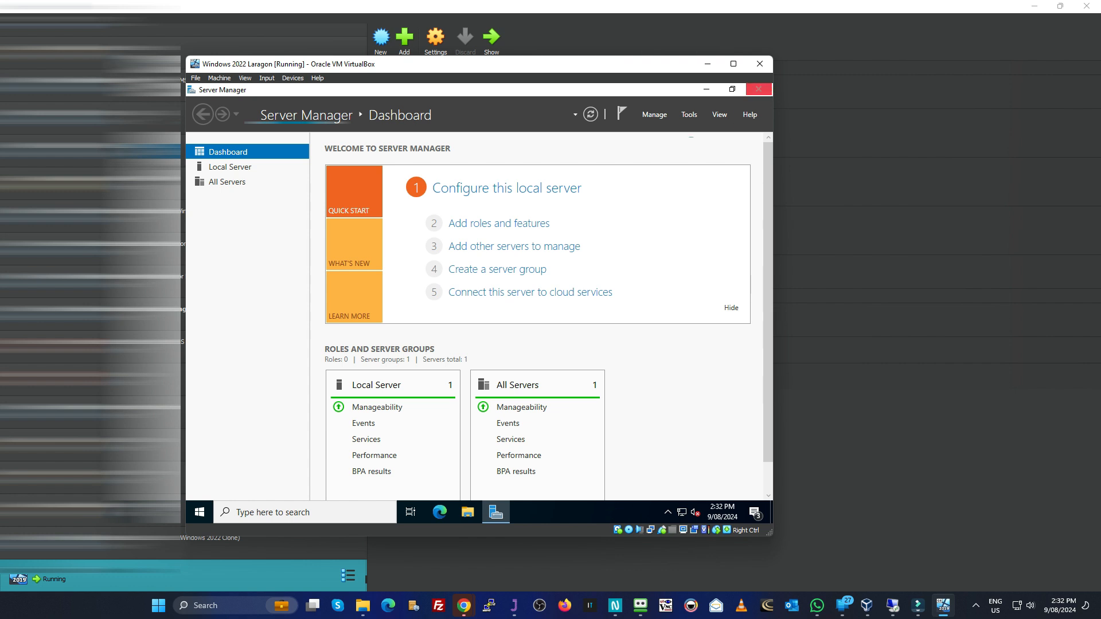
{"action": "left_click", "coordinate": [765, 92]}
Step: Launch VBoxWindowsAdditions from the VirtualBox Guest Additions CD drive (D:) in File Explorer
{"action": "left_click", "coordinate": [467, 512]}
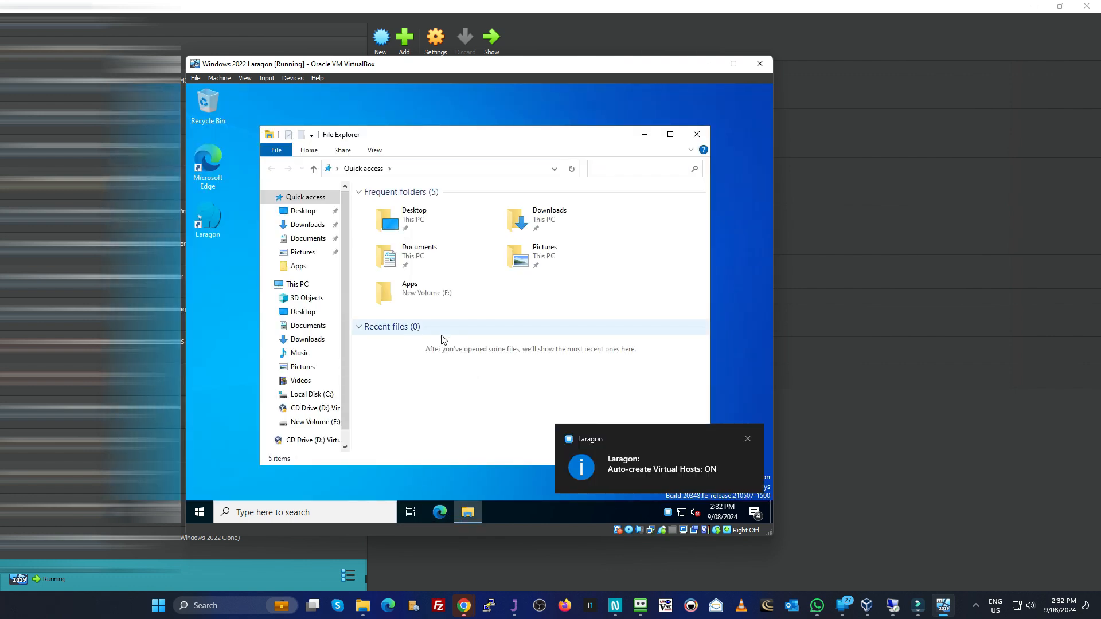
{"action": "left_click", "coordinate": [315, 409]}
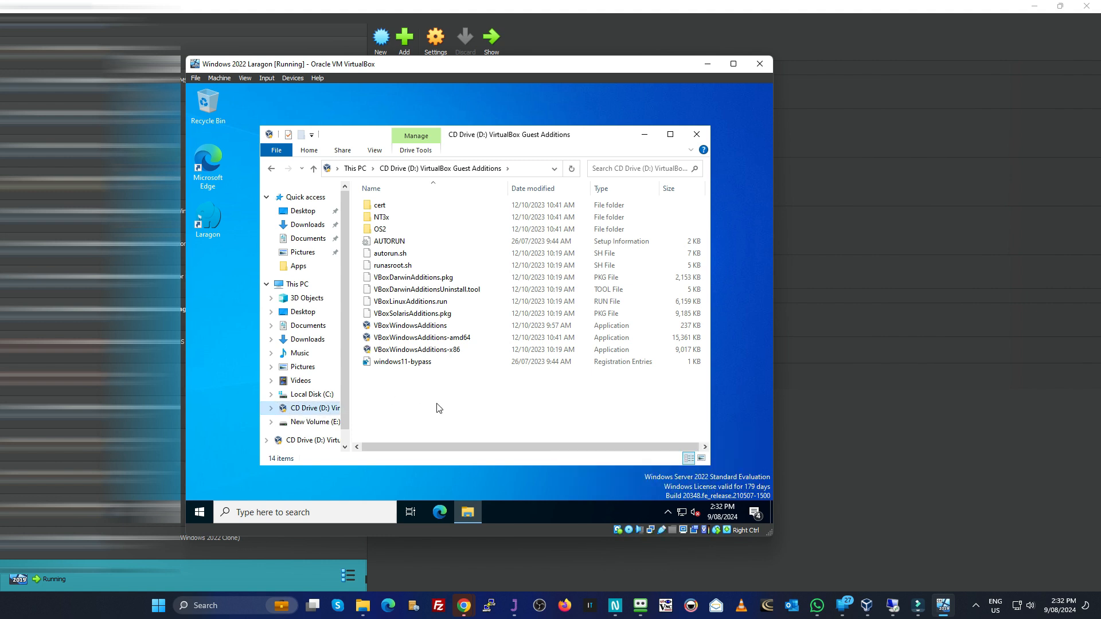
{"action": "left_click", "coordinate": [434, 326]}
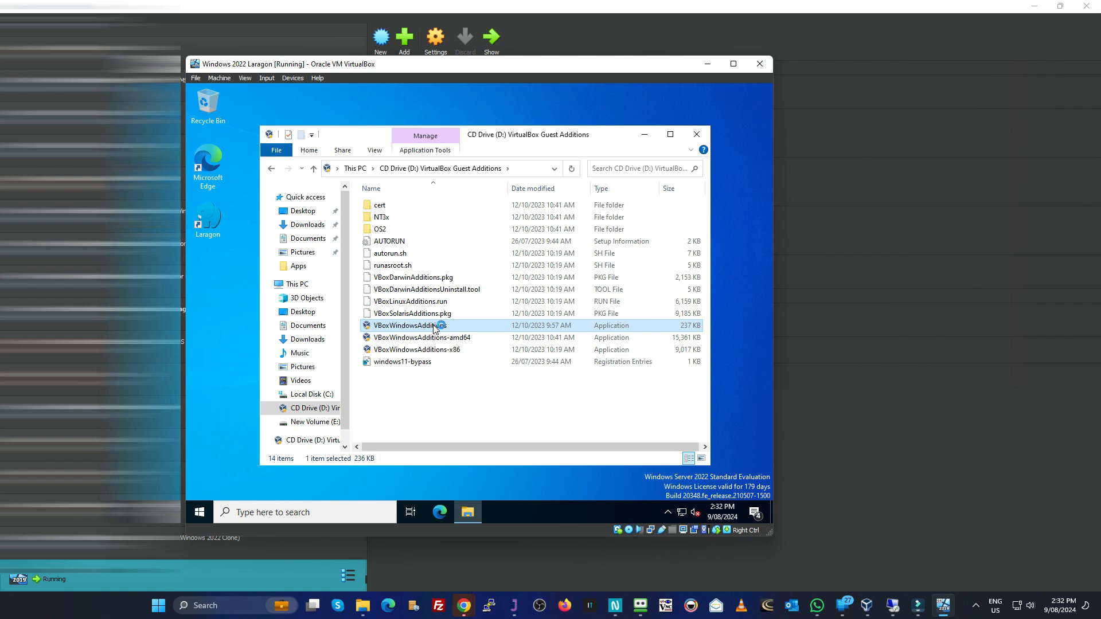
Step: Run the VBoxWindowsAdditions installer through Oracle VM VirtualBox Guest Additions 7.0.12 Setup and finish with the Reboot now option
{"action": "double_click", "coordinate": [435, 328]}
{"action": "left_click", "coordinate": [541, 389]}
{"action": "left_click", "coordinate": [539, 389]}
{"action": "left_click", "coordinate": [539, 389]}
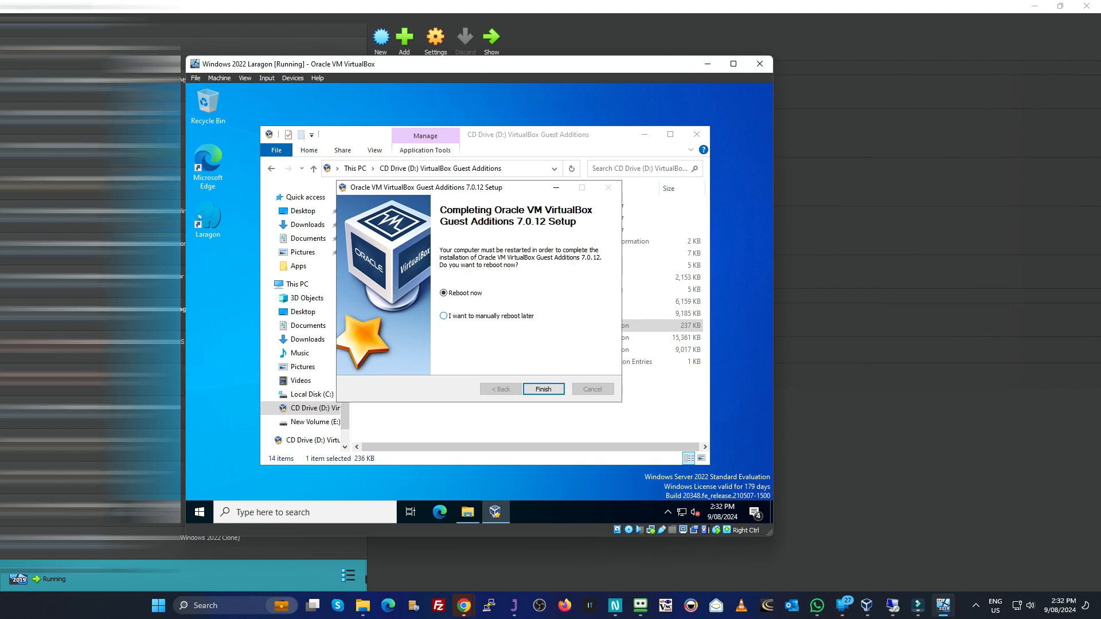
{"action": "left_click", "coordinate": [543, 389]}
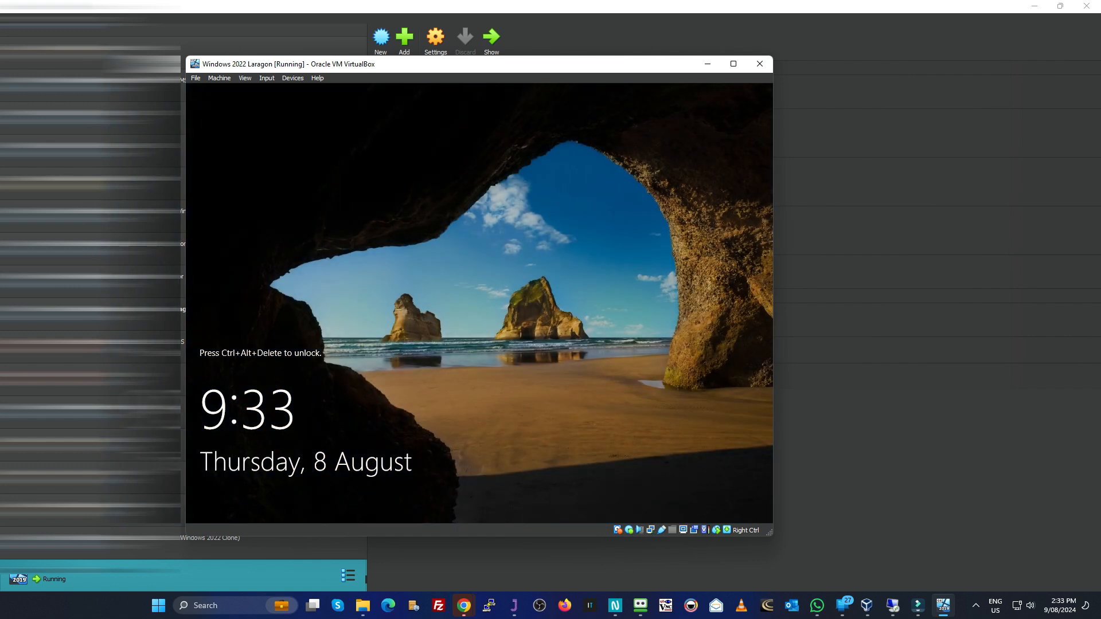
Step: Unlock the rebooted virtual machine and sign in as Administrator with the account password
{"action": "key", "text": "ctrl+alt+Delete"}
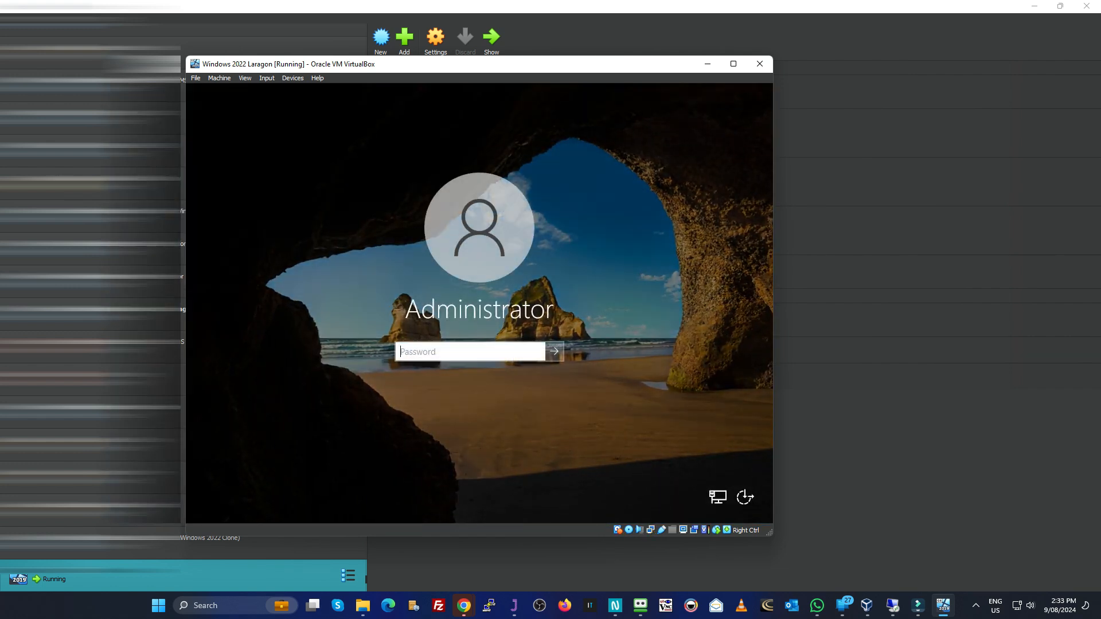
{"action": "type", "text": "••••"}
{"action": "key", "text": "Return"}
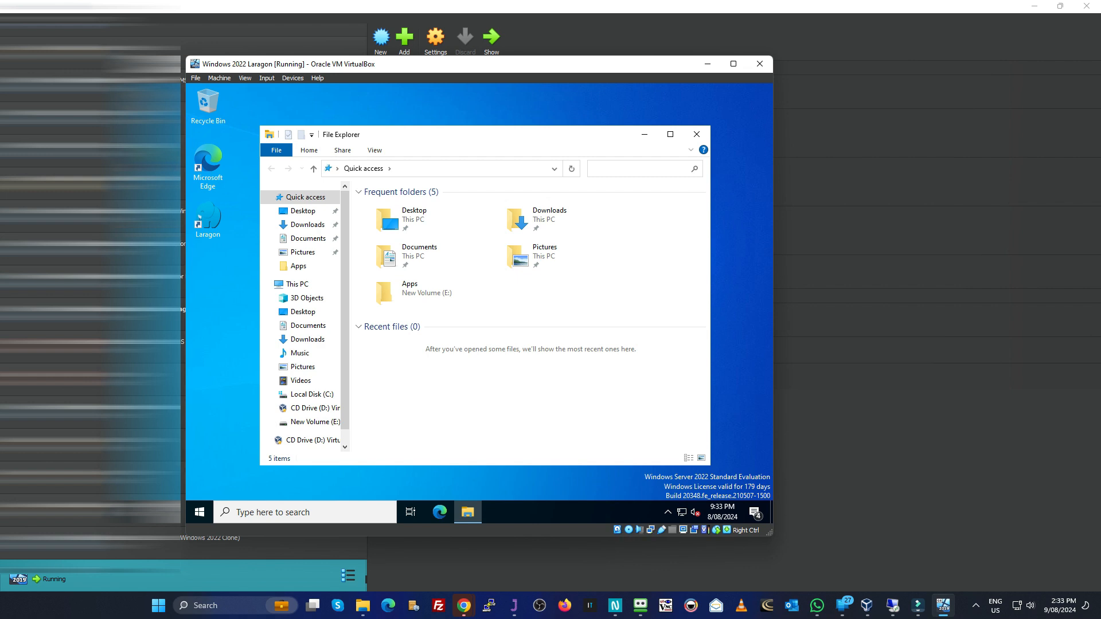
Step: Copy the test rich text file from the virtual machine's Downloads folder and switch to File Explorer on the host
{"action": "left_click_drag", "start_coordinate": [668, 255], "coordinate": [308, 224]}
{"action": "left_click", "coordinate": [308, 225]}
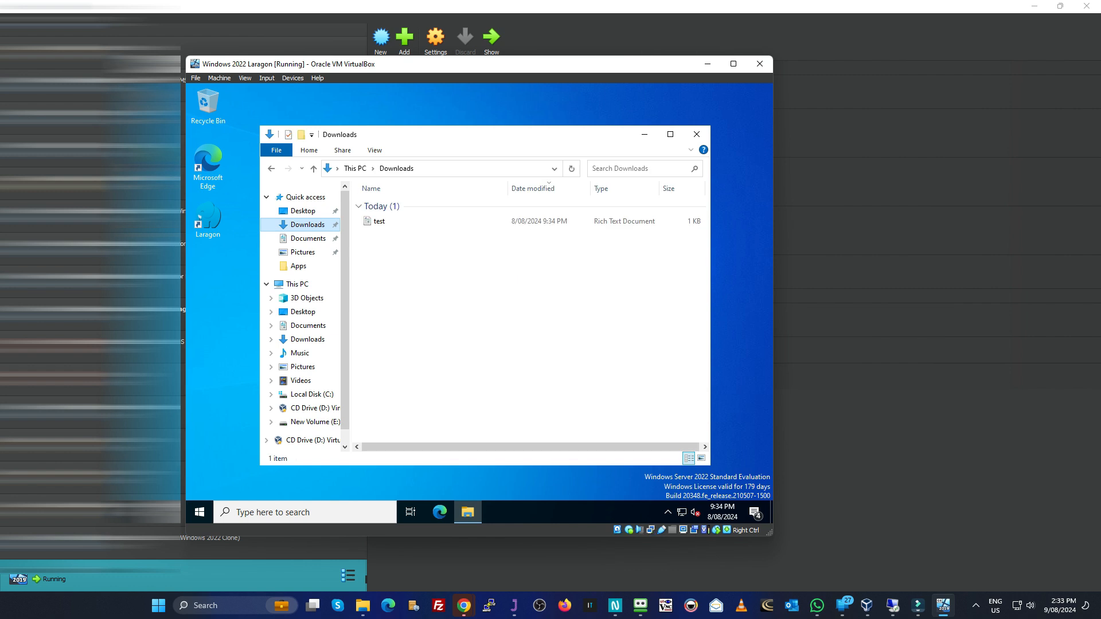
{"action": "left_click", "coordinate": [379, 222]}
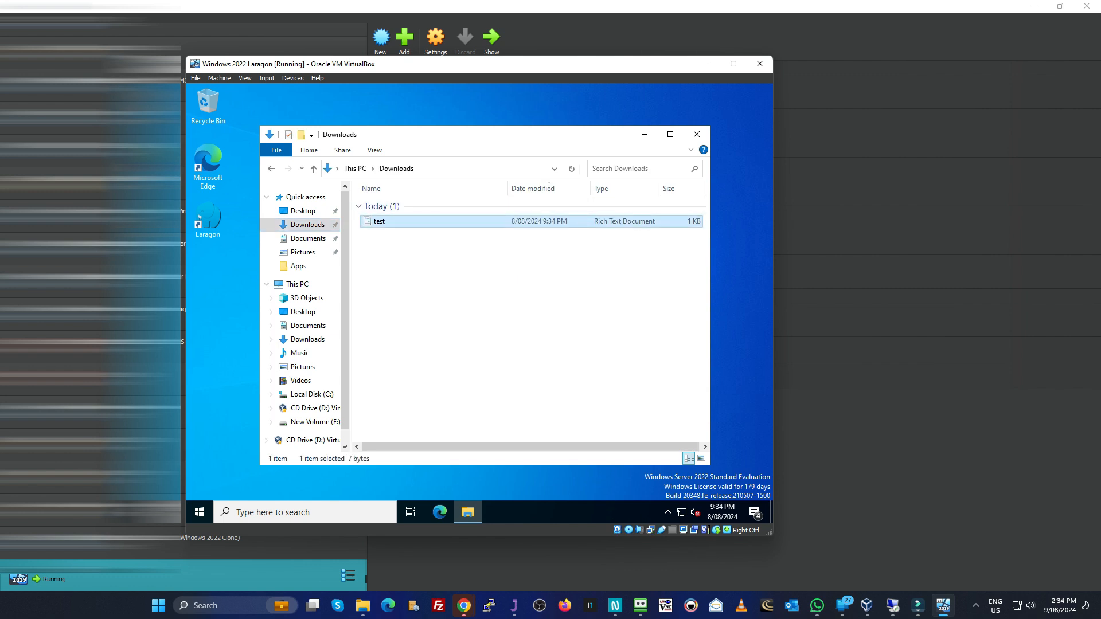
{"action": "right_click", "coordinate": [379, 222]}
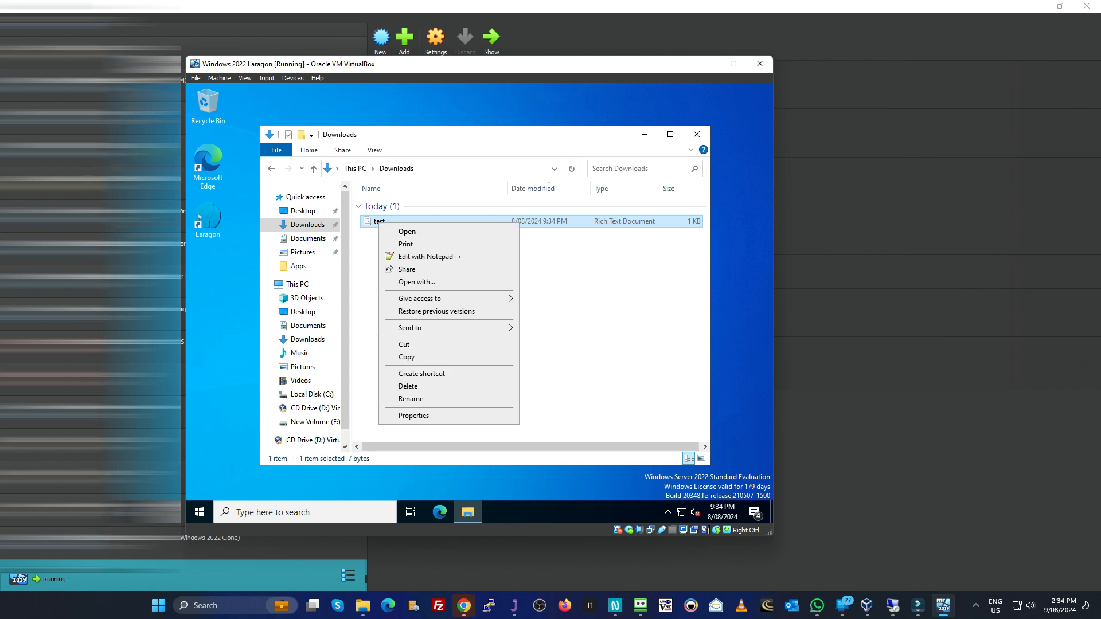
{"action": "left_click", "coordinate": [407, 357]}
{"action": "left_click", "coordinate": [362, 605]}
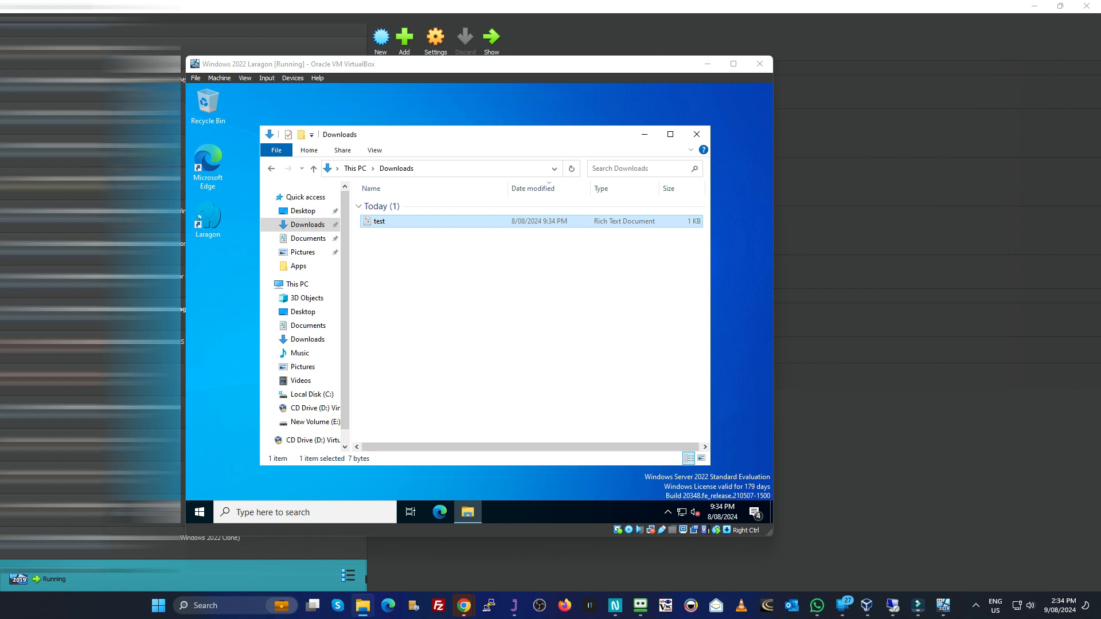
Step: Open the device options of the running Windows 2022 Laragon virtual machine
{"action": "left_click", "coordinate": [292, 78]}
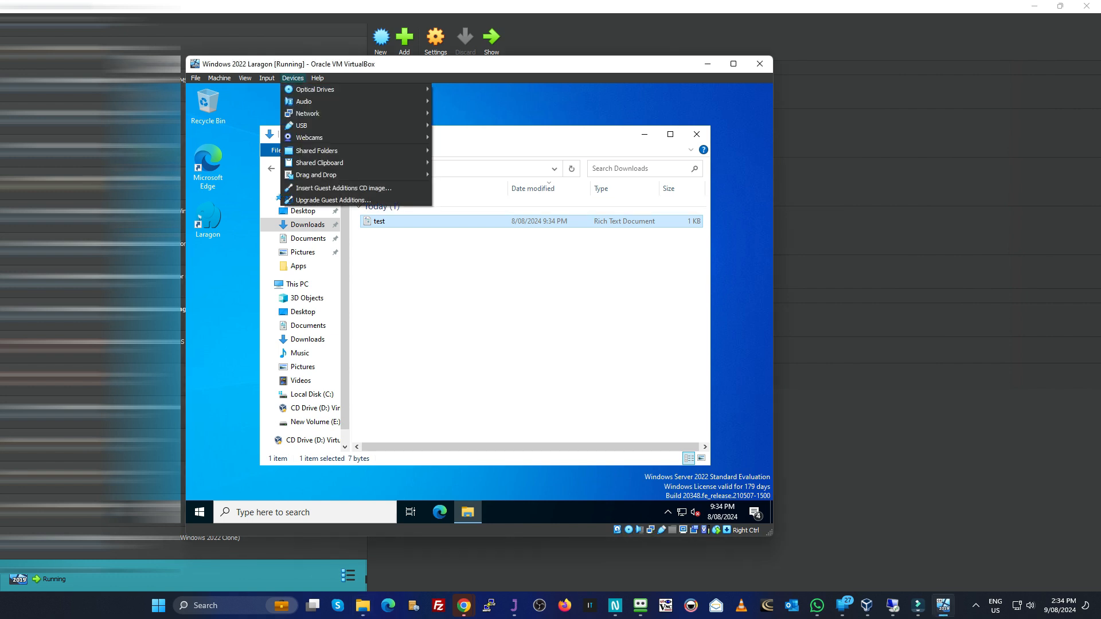